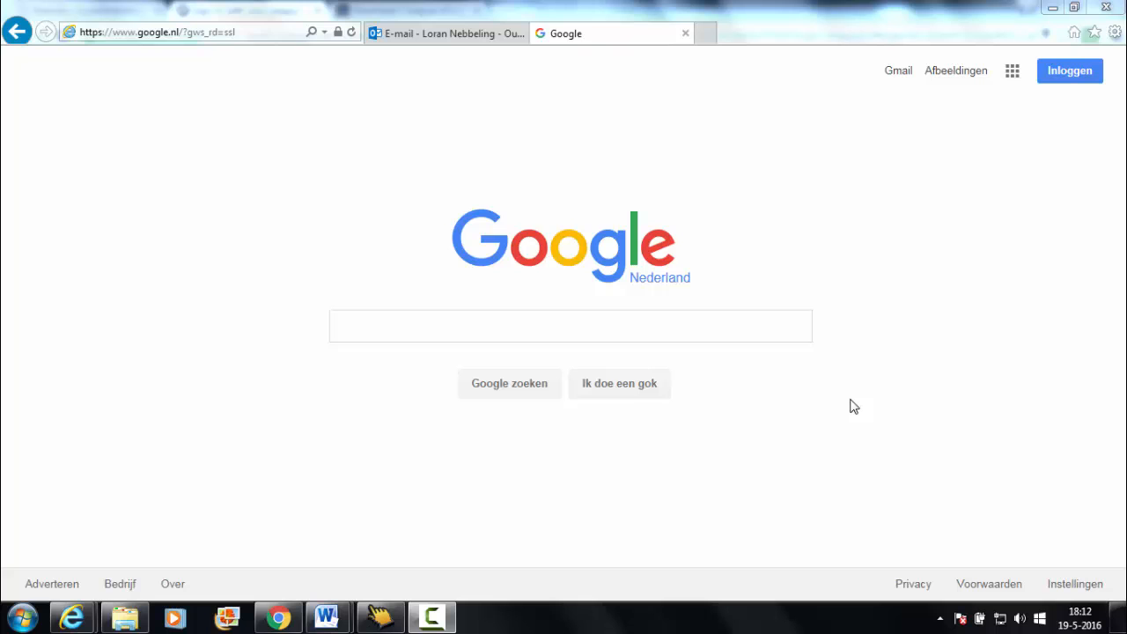
Step: Start League of Legends from the Start menu and launch the client to the login screen
left_click(21, 617)
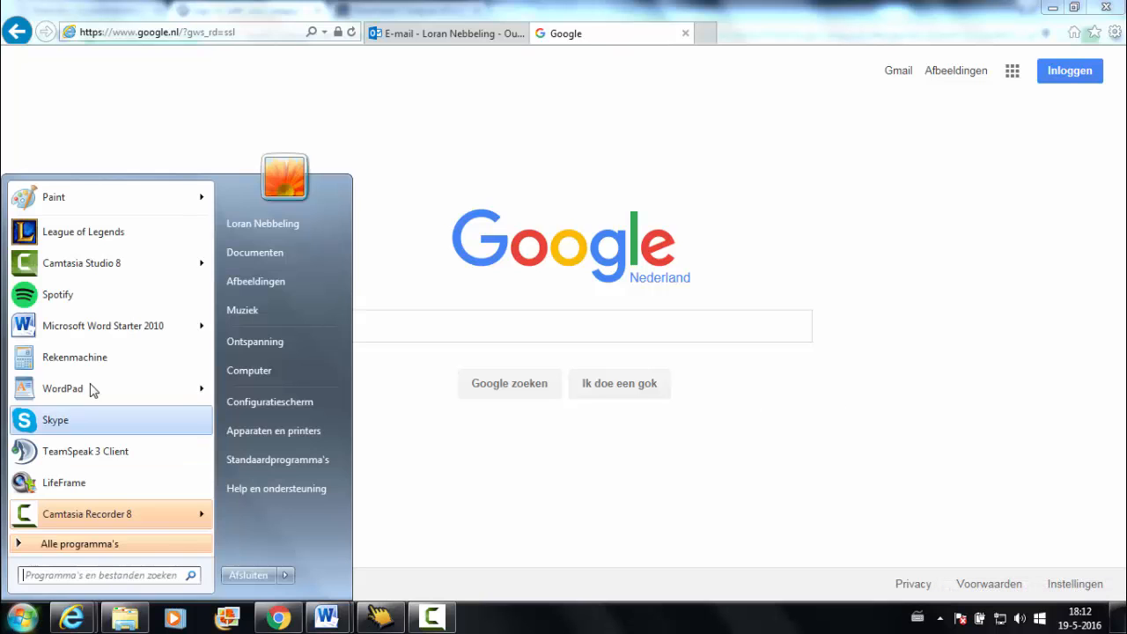
left_click(123, 245)
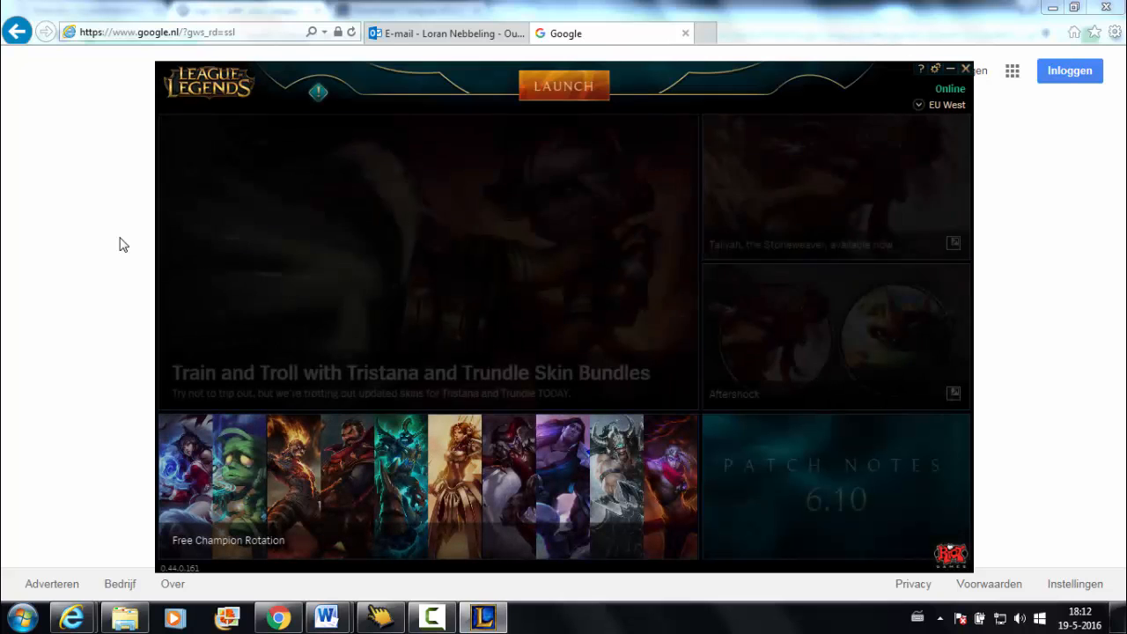
left_click(535, 88)
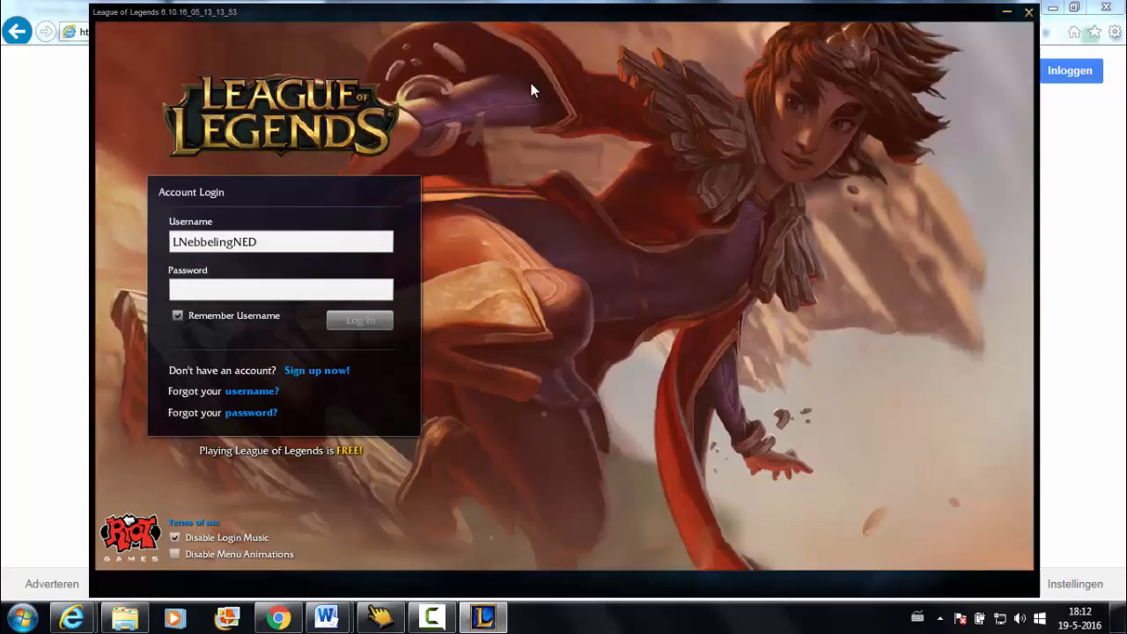
Step: Replace the remembered username, enter the password and log in
key("ctrl+a")
type("L")
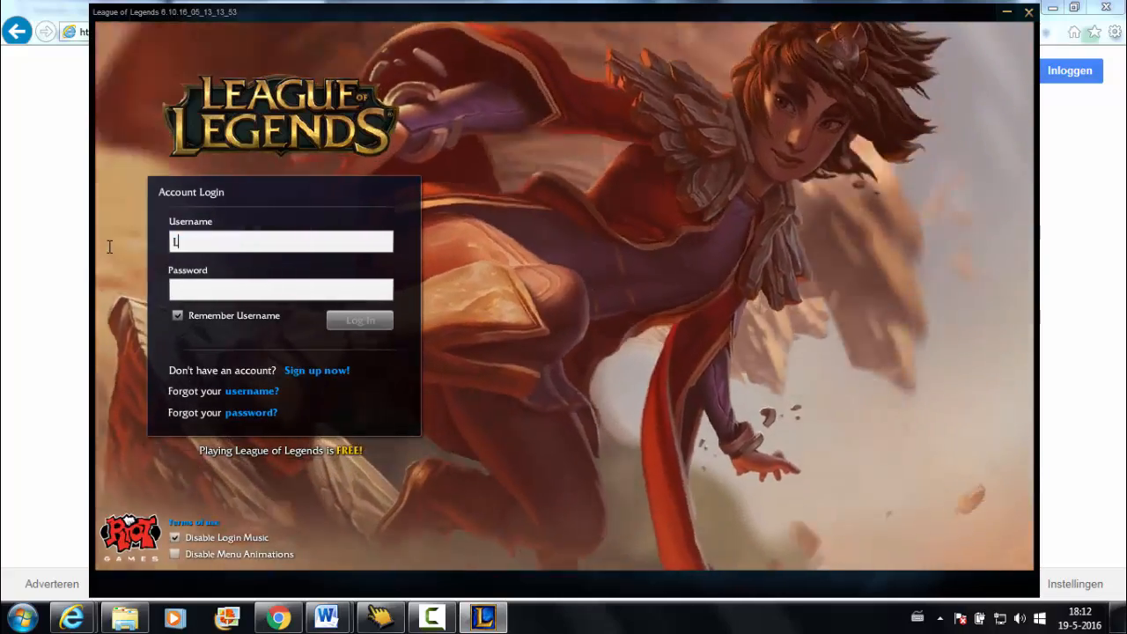
type("oranNebbel")
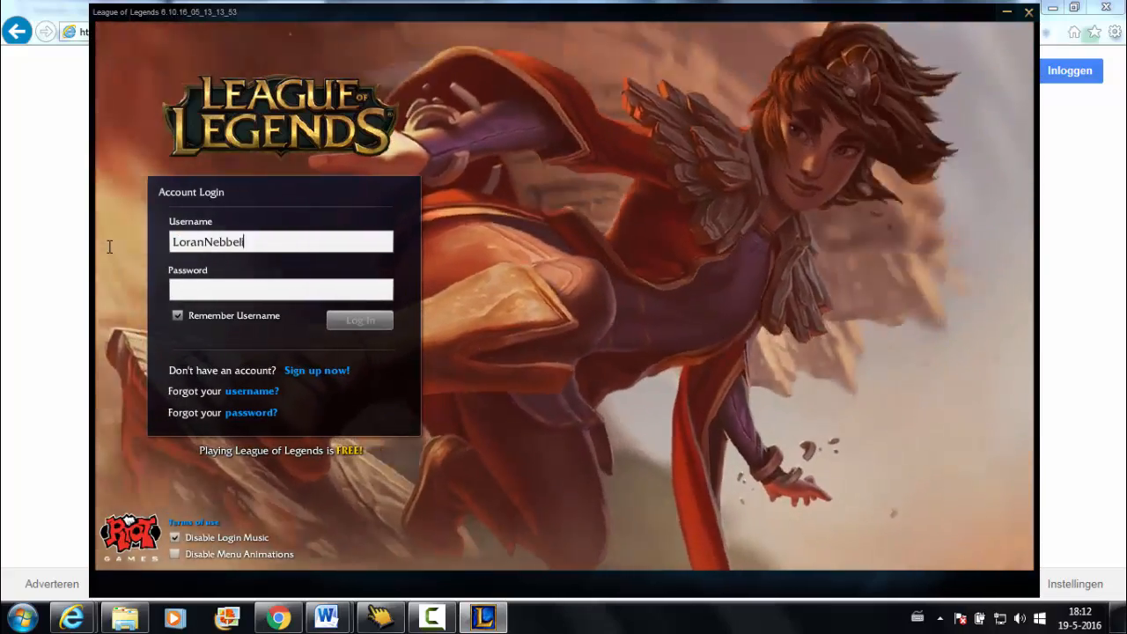
type("ingYT")
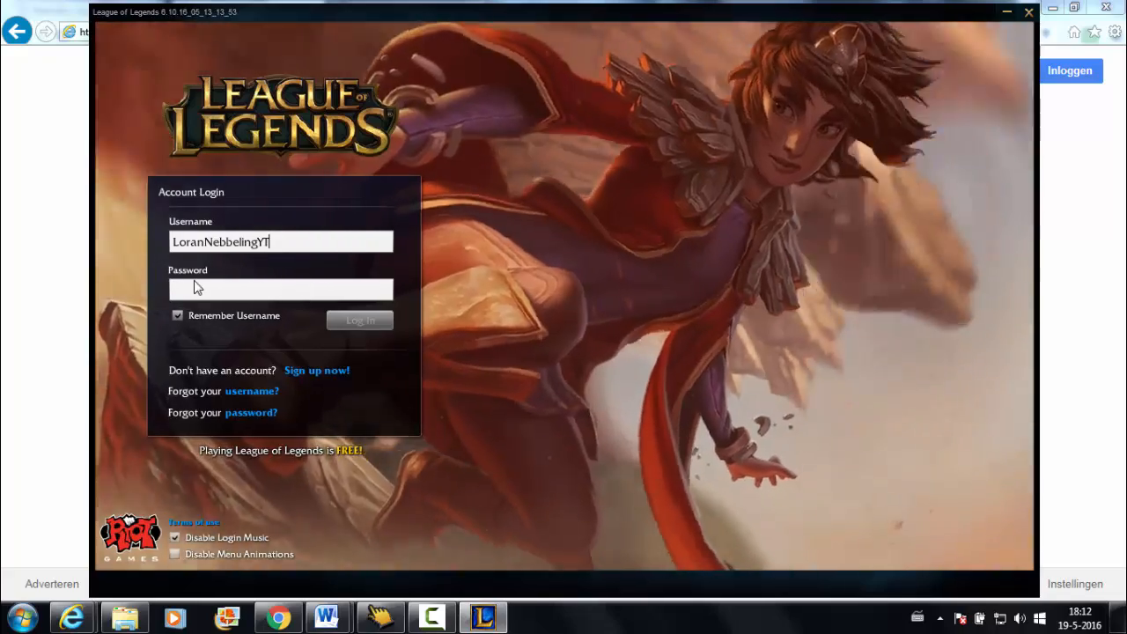
left_click(204, 287)
type("******")
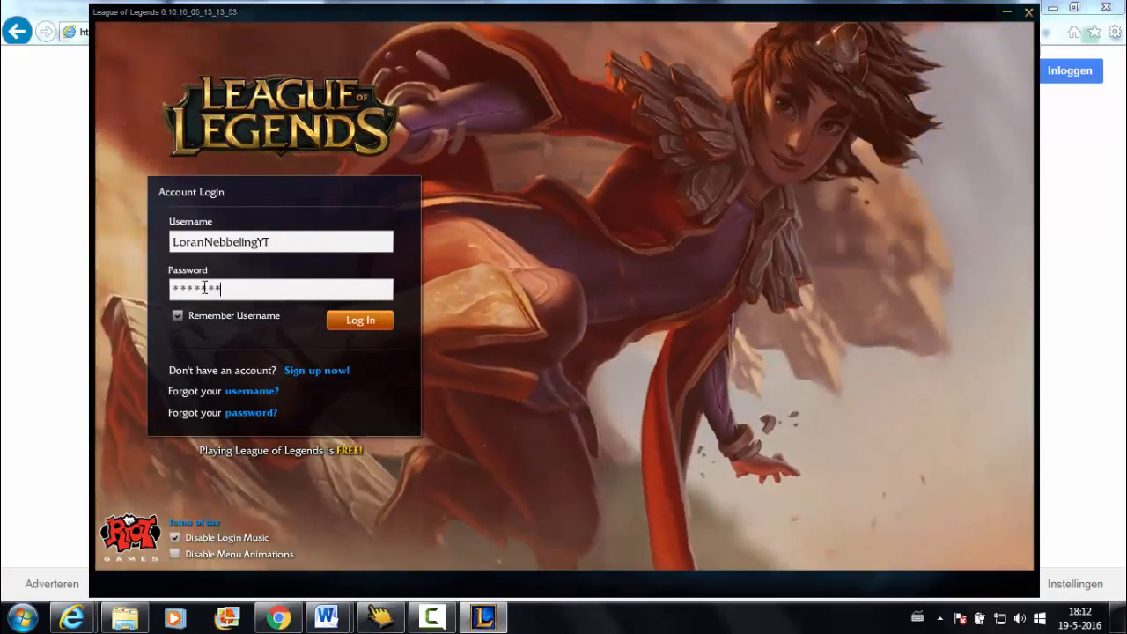
type("***")
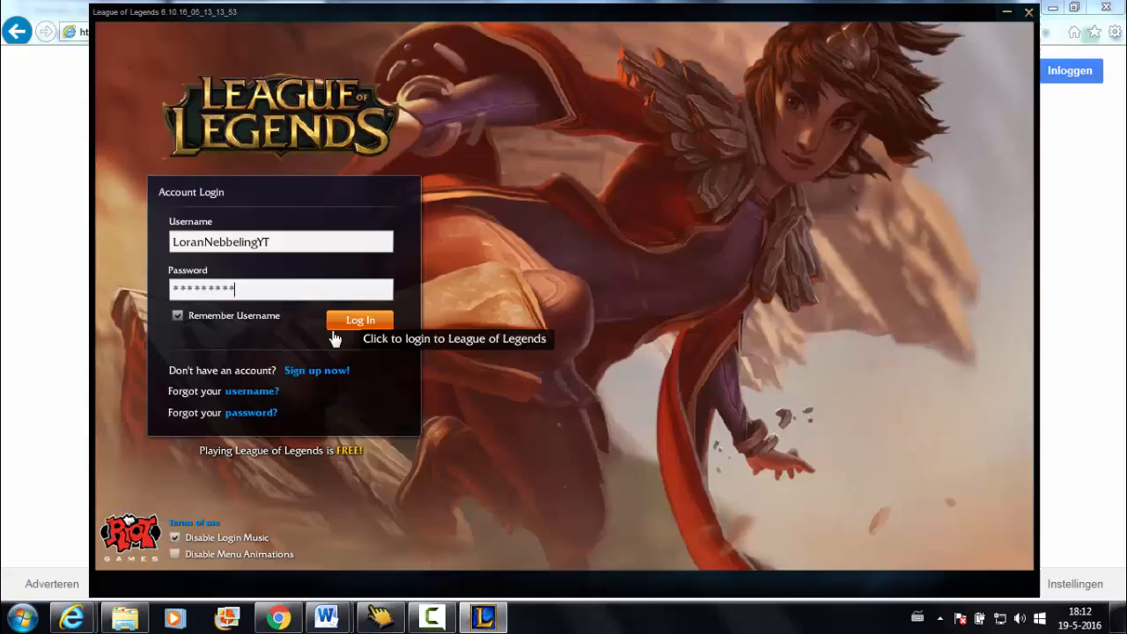
left_click(335, 324)
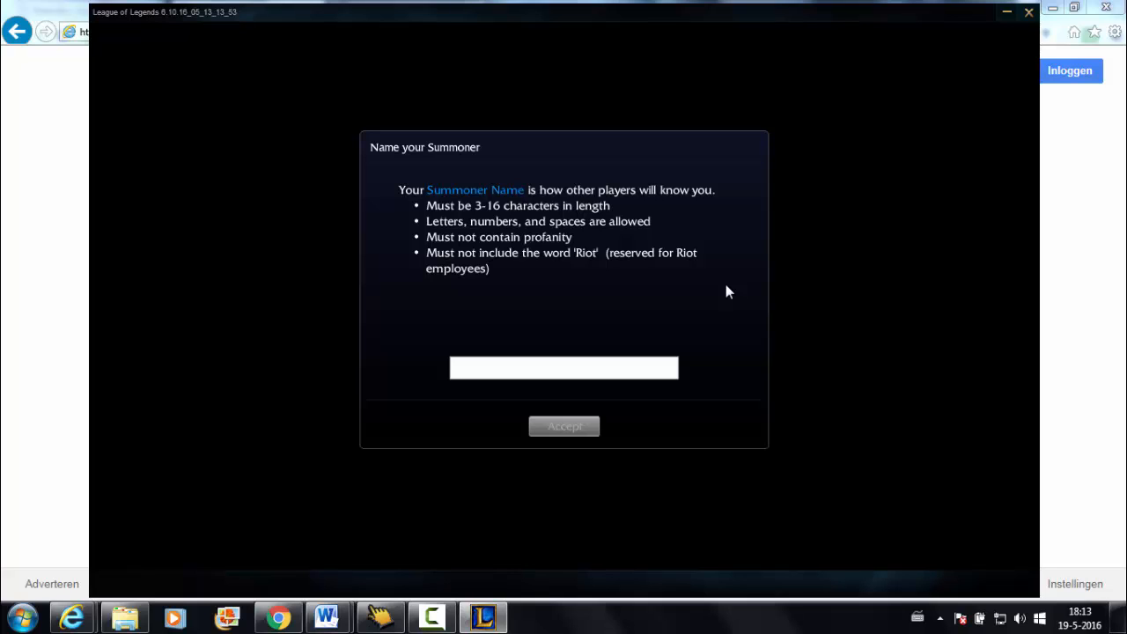
type("Loran")
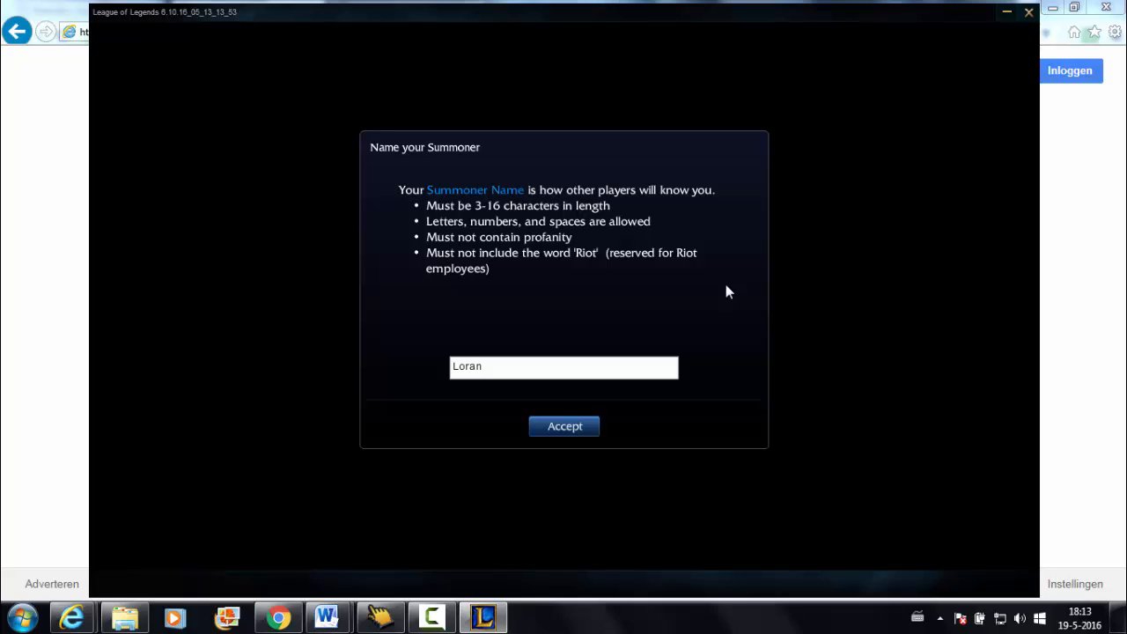
type("Nebbeling")
type("YT")
Step: Accept the summoner name and choose a summoner icon from the grid
left_click(570, 430)
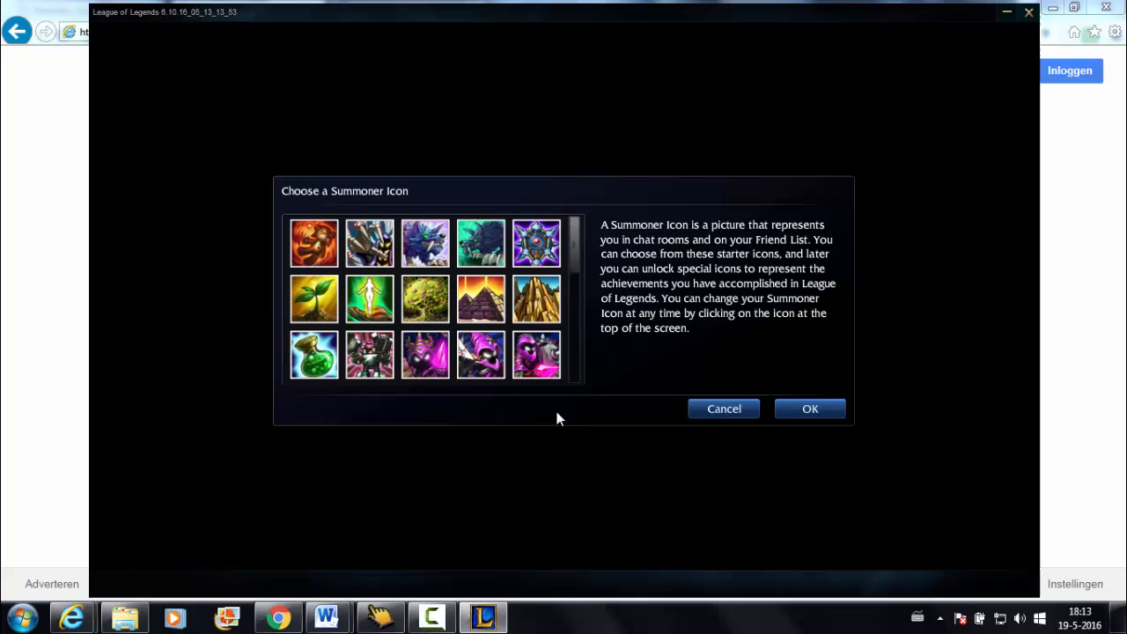
scroll(573, 265, "down", 1)
scroll(529, 282, "down", 1)
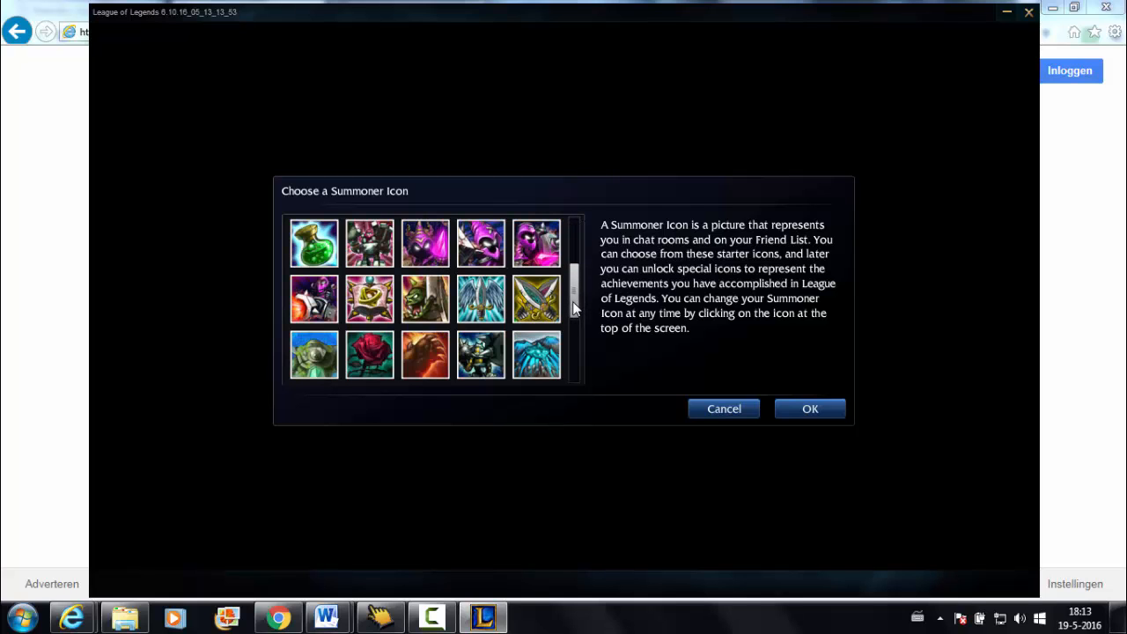
left_click(378, 306)
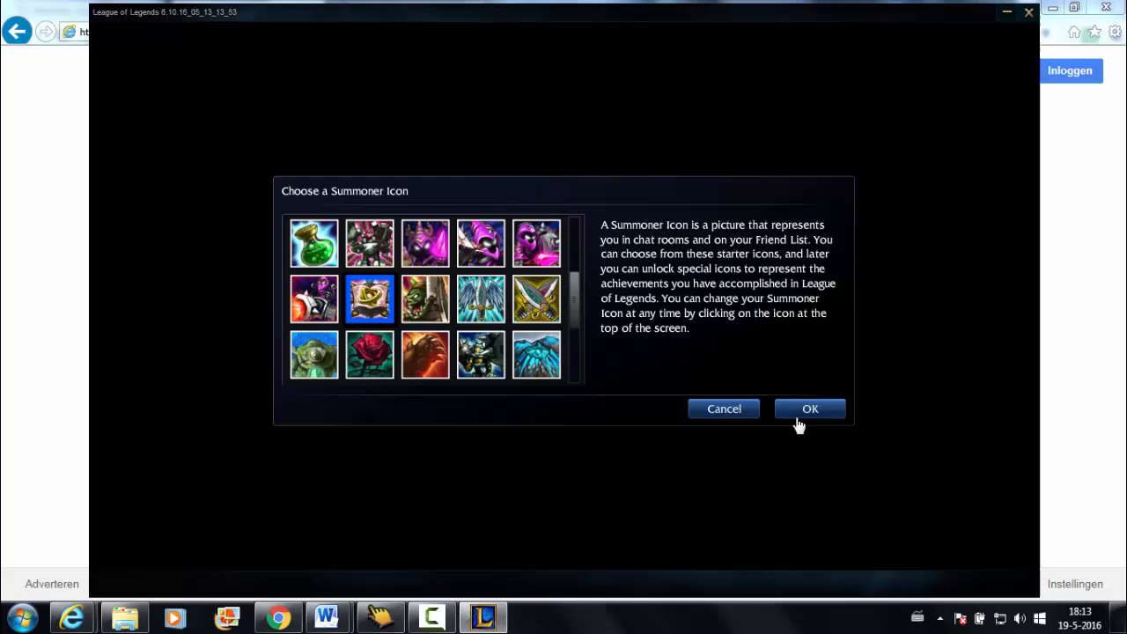
left_click(798, 414)
Step: Rate familiarity as Beginner and decline the tutorial game
left_click(402, 300)
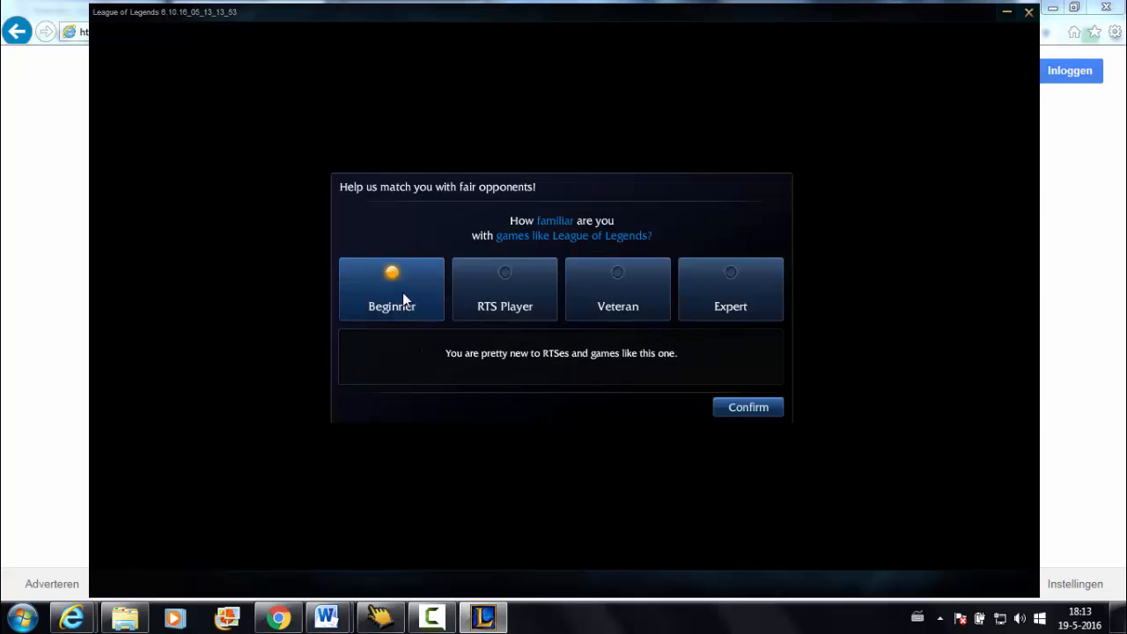
left_click(732, 414)
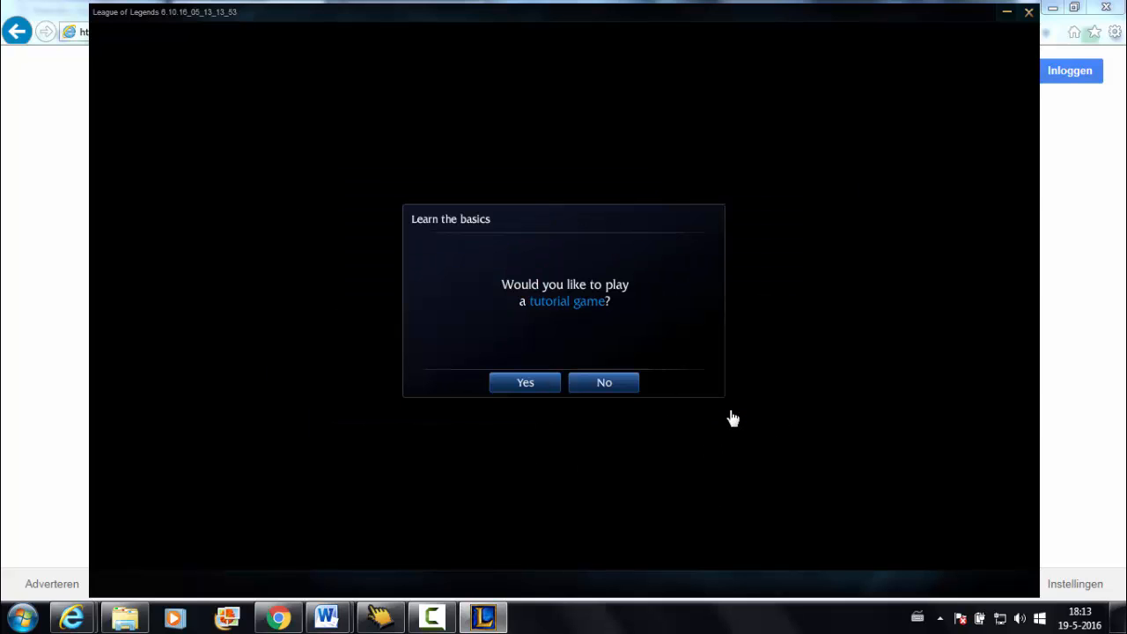
left_click(611, 393)
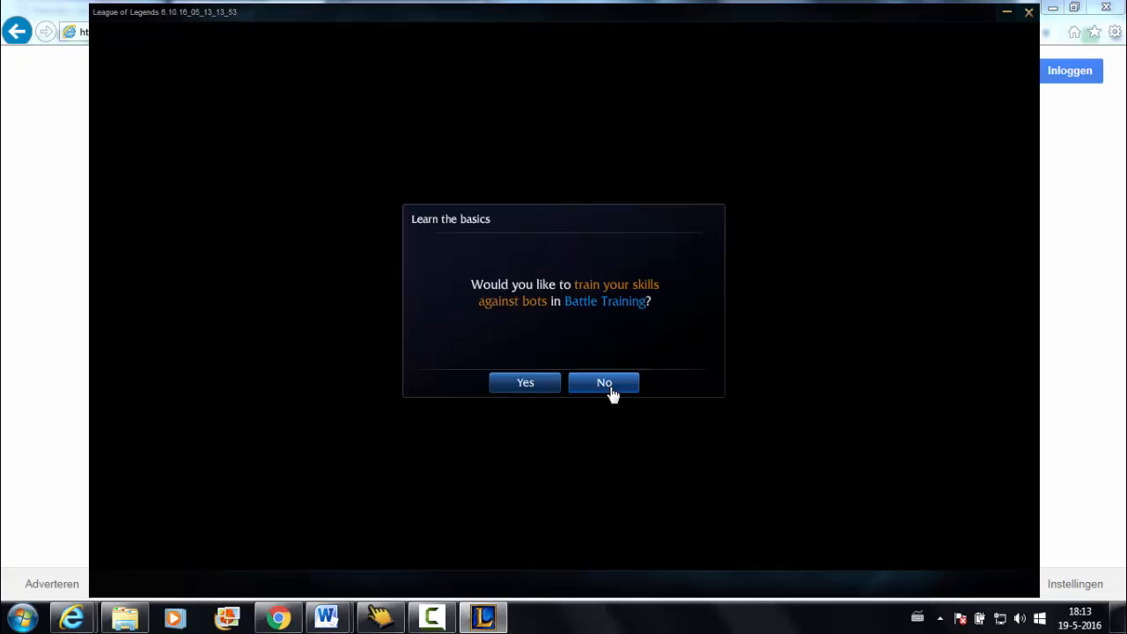